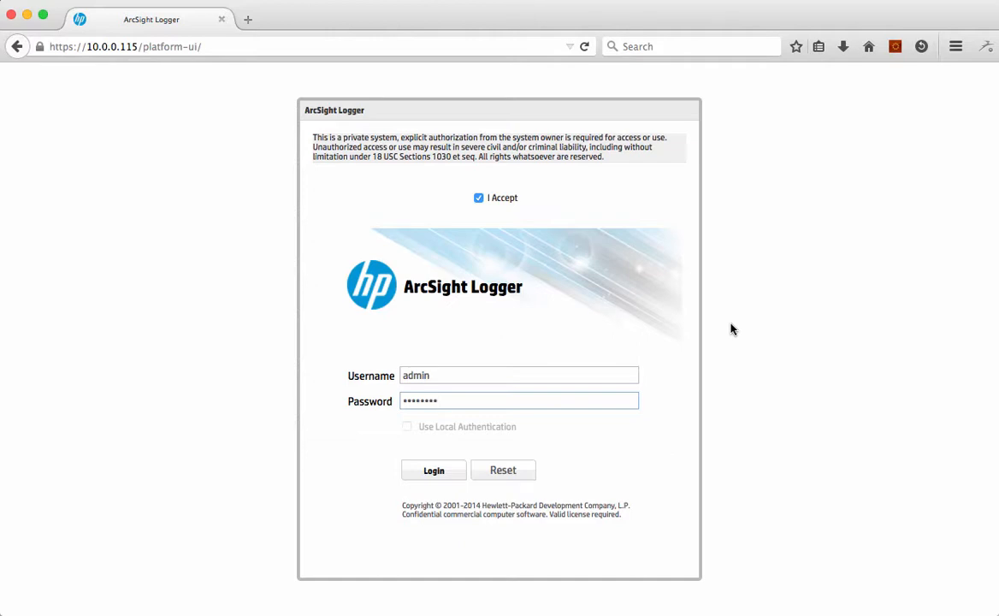
Step: Log in to the Logger with the filled-in credentials and open the event search page
click(425, 473)
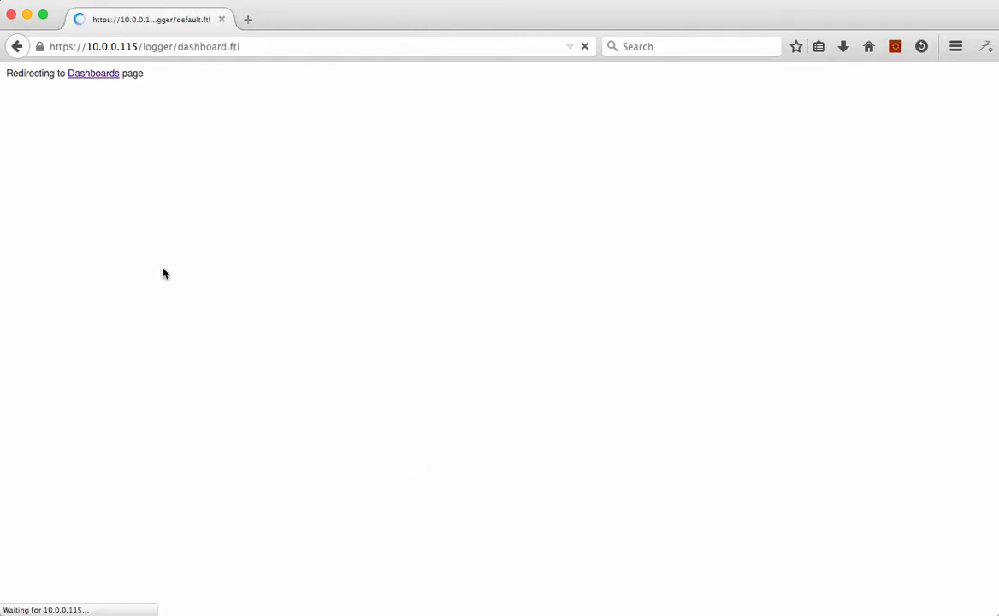
mouse_move(222, 86)
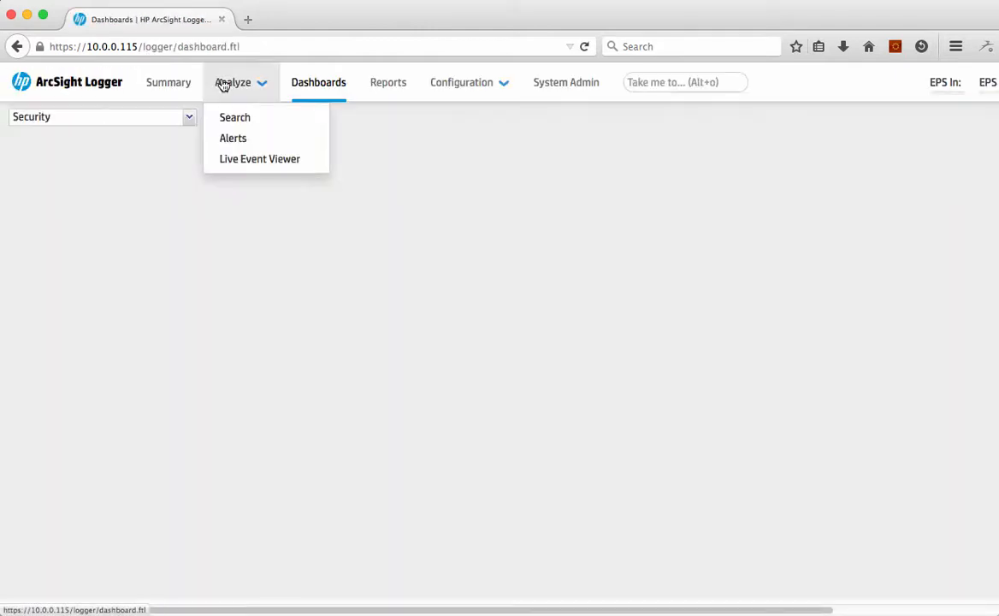
click(229, 120)
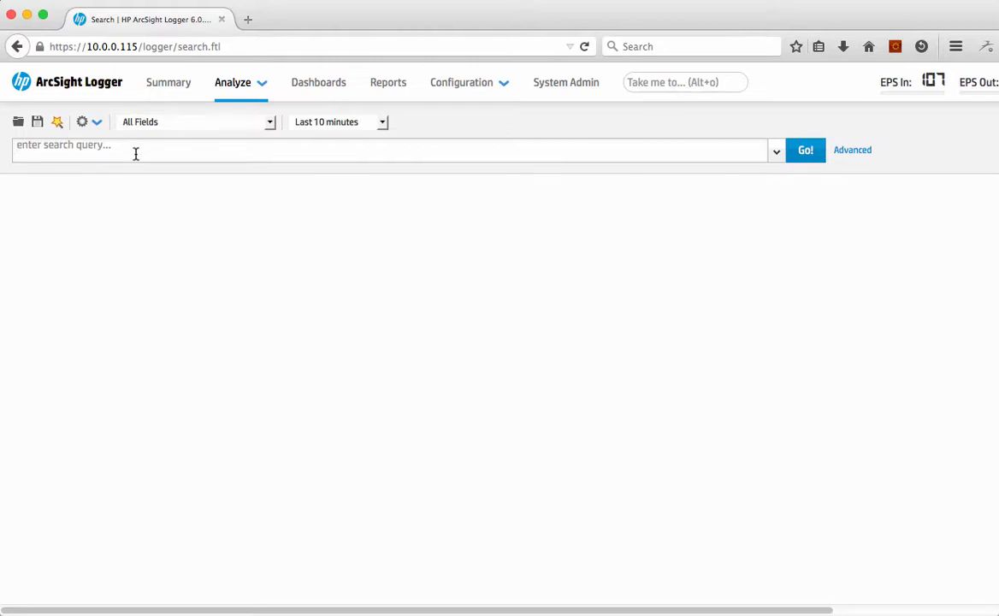
Step: Search the last 10 minutes of events for "not cef" and expand the first result's raw event
text(not cef)
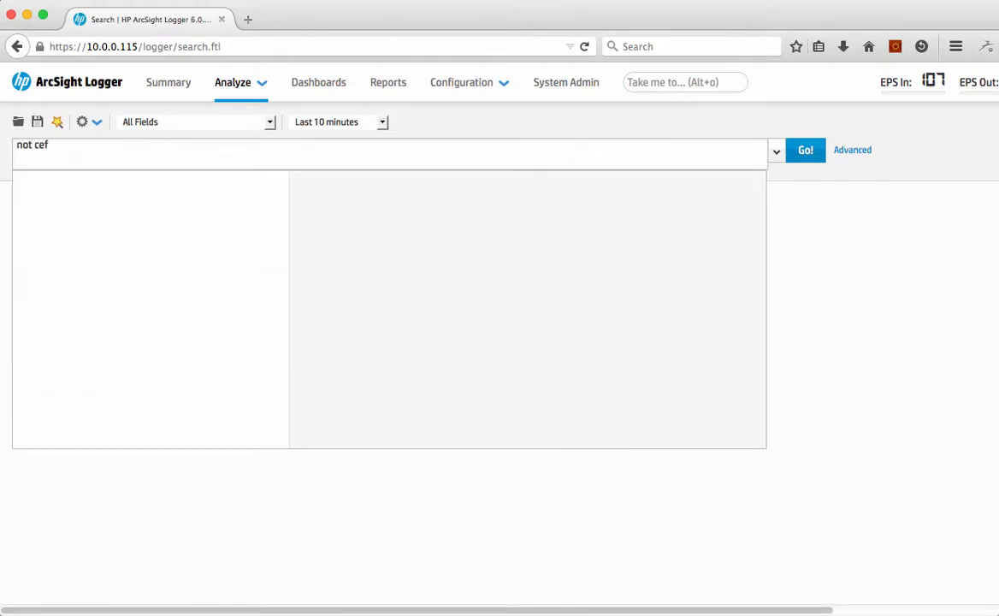
key(Return)
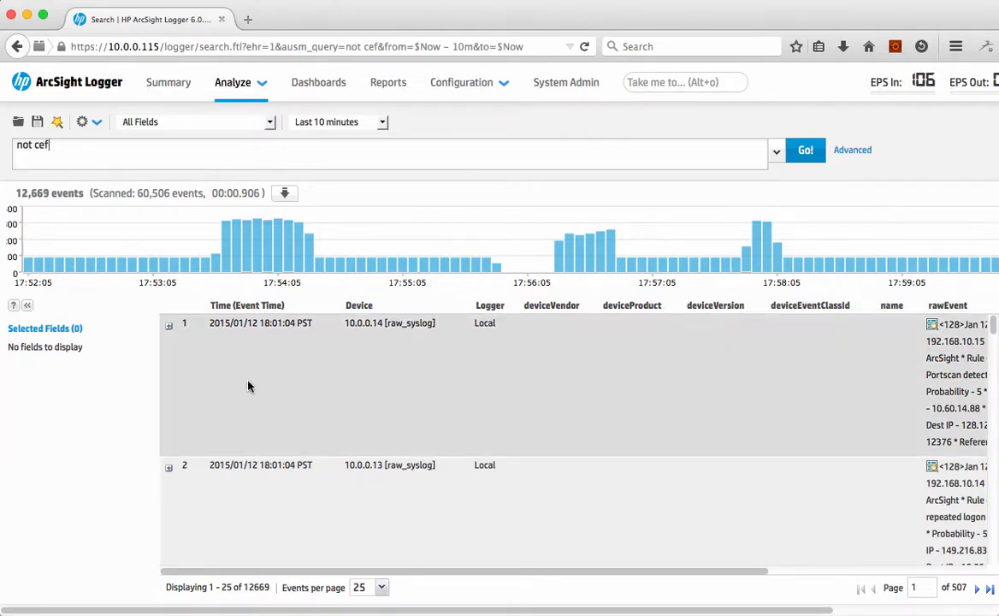
click(168, 326)
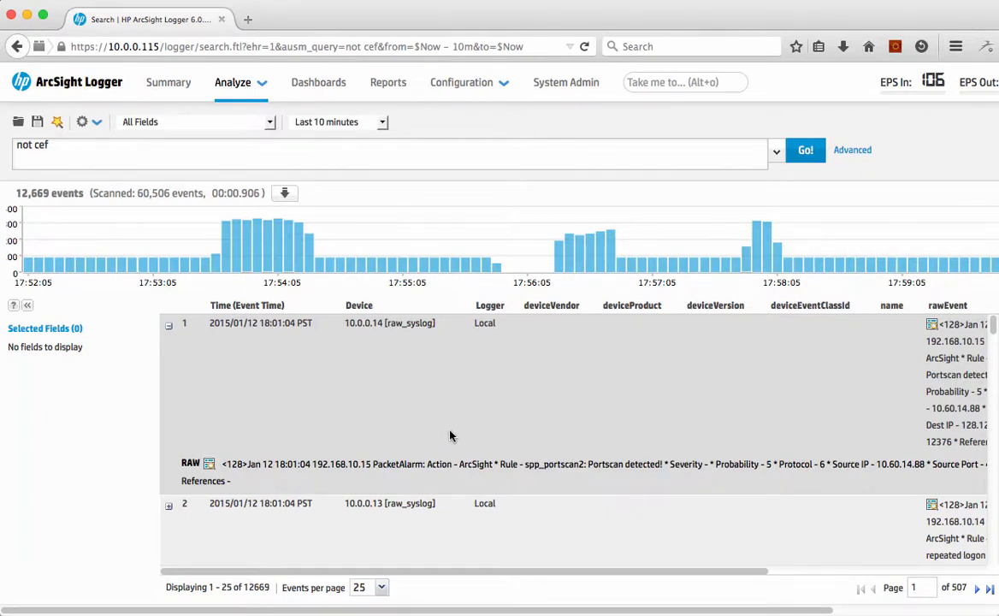
Step: Extend the query to "not cef loss nagios ALERT", run it, and expand the first result's raw event
click(180, 148)
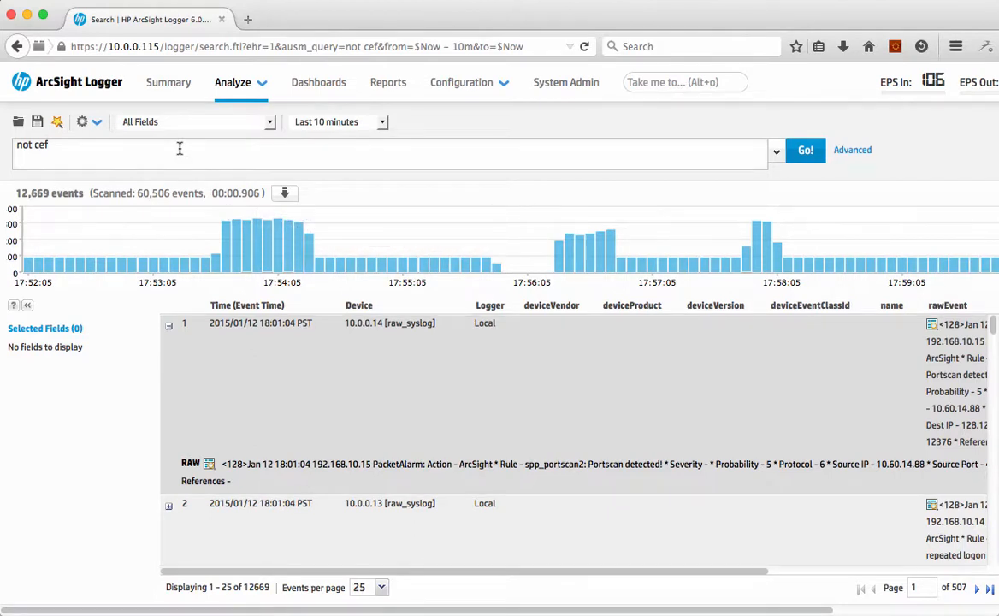
text(lo)
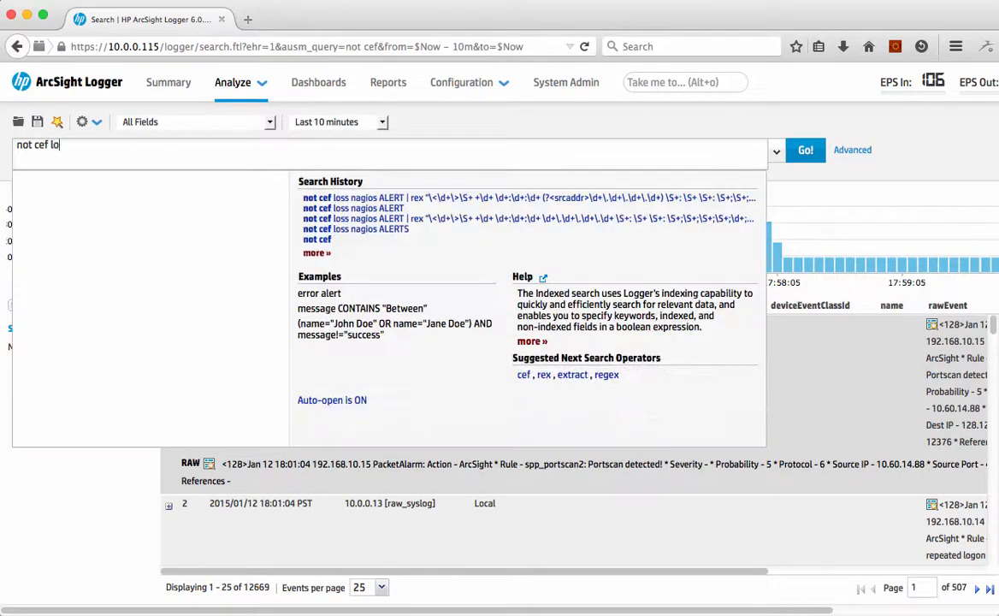
text(ss na)
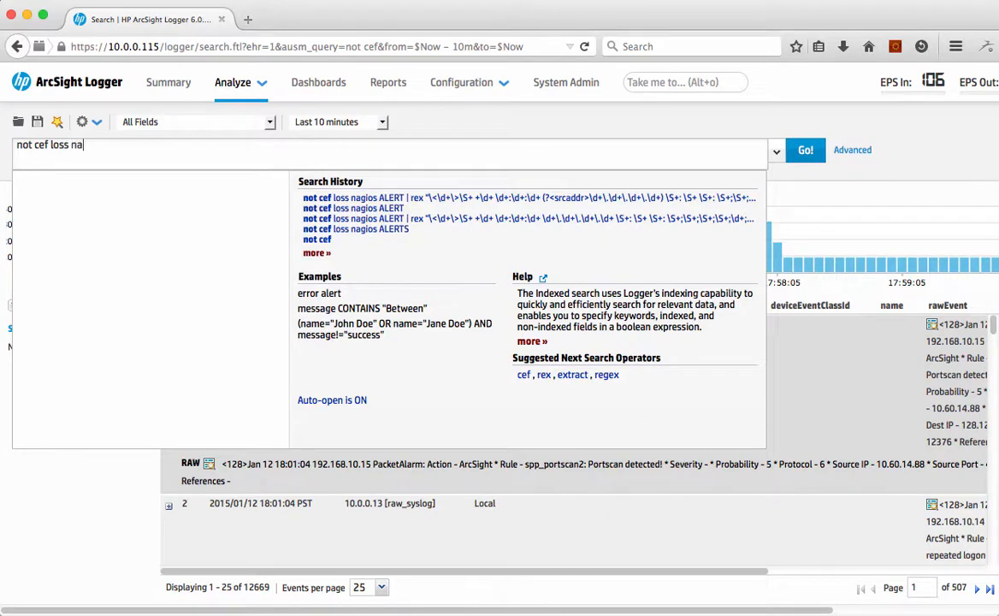
text(gios )
text(ALERT)
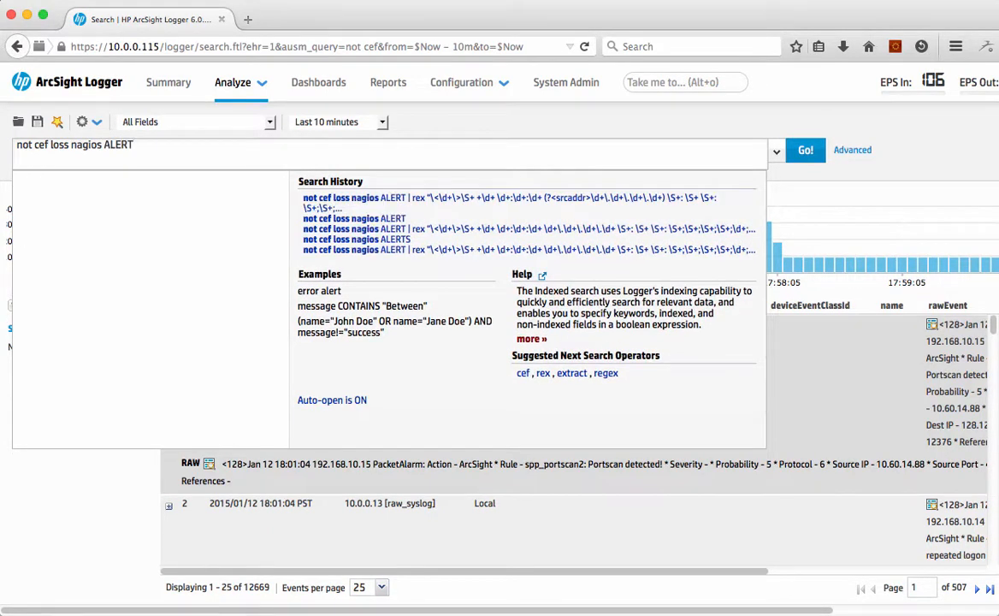
key(Return)
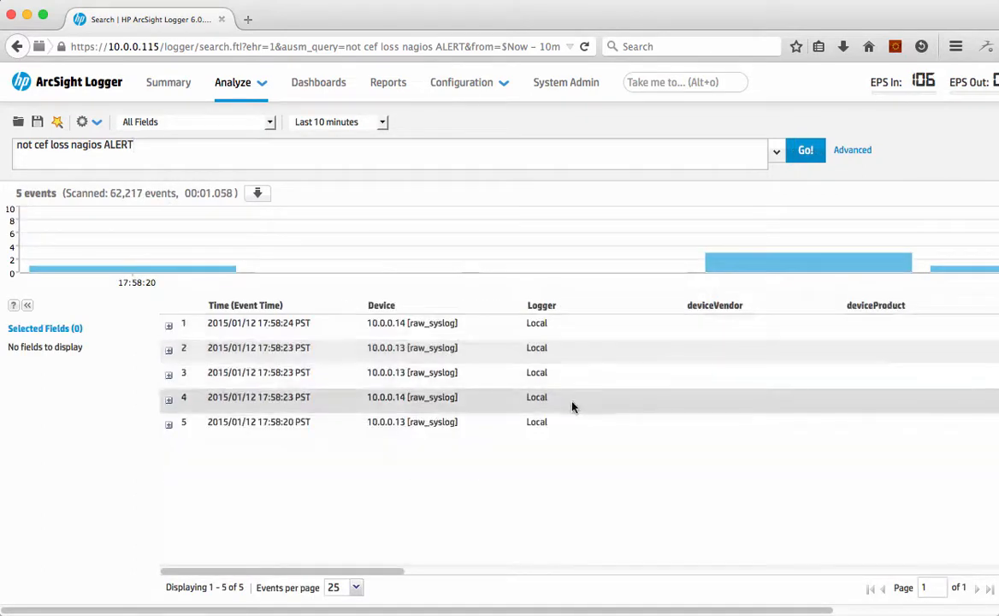
click(169, 326)
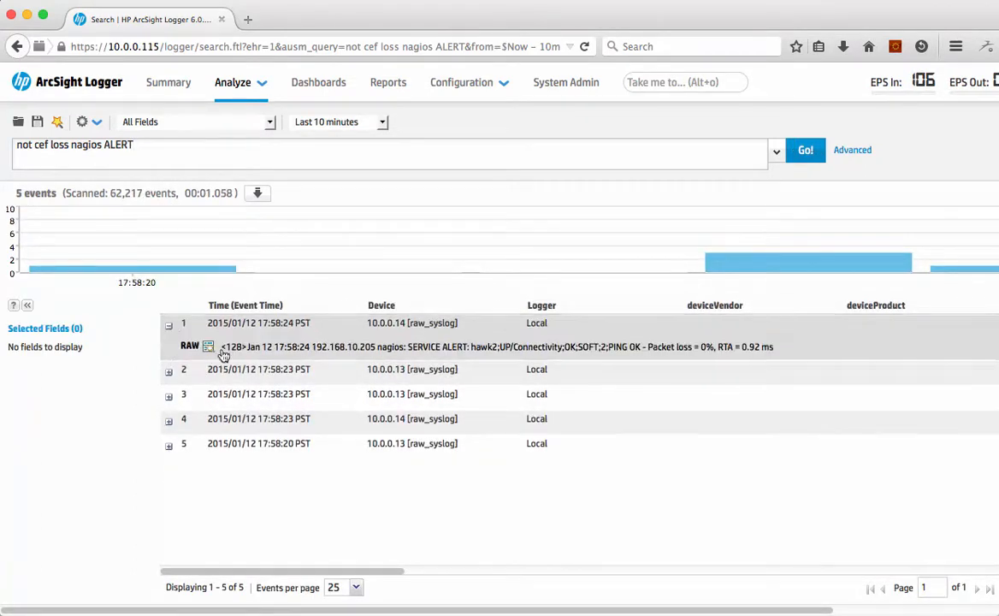
Step: Set the search time range to Last hour and rerun the query
click(386, 122)
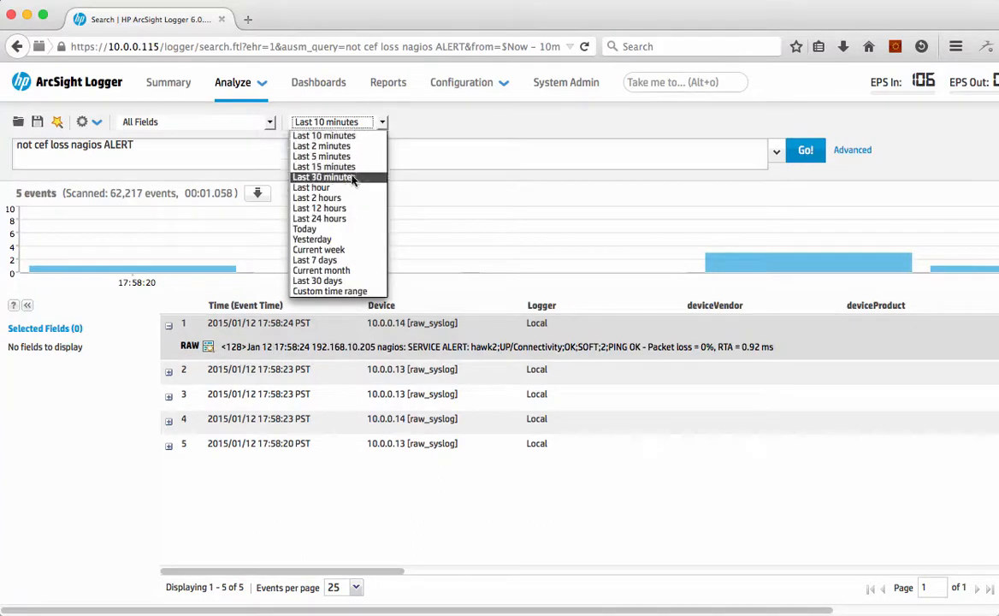
click(313, 172)
click(808, 159)
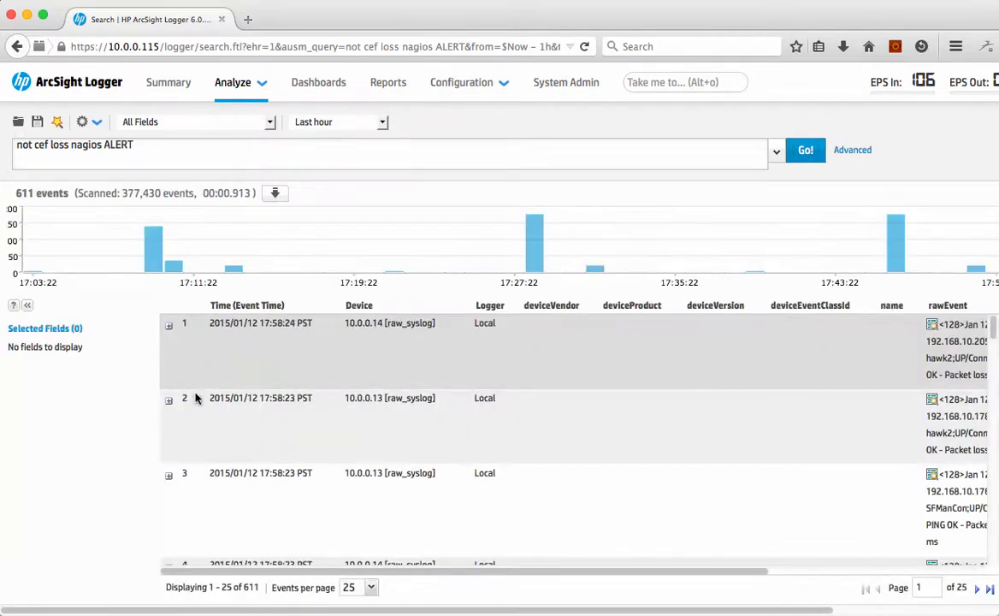
Step: Extract the Word_14 value from the first raw event as a field named RTA and add it to the query
click(168, 322)
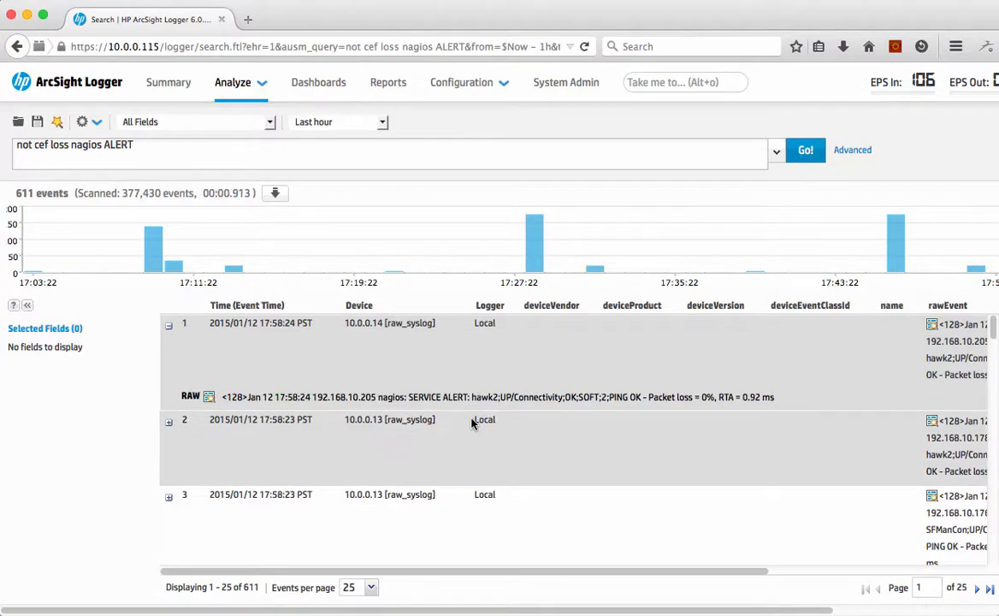
click(207, 397)
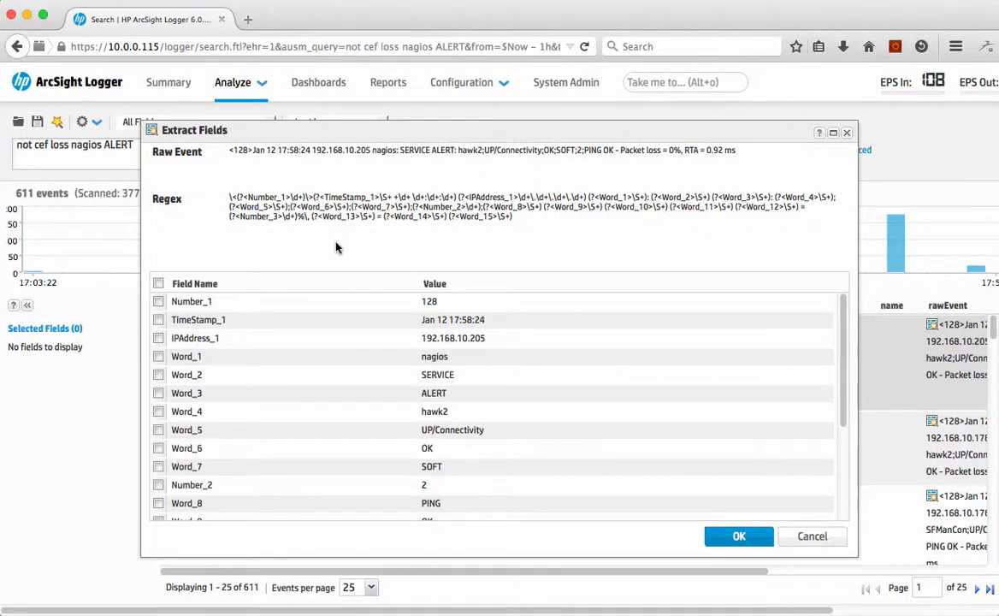
scroll(294, 350, down, 3)
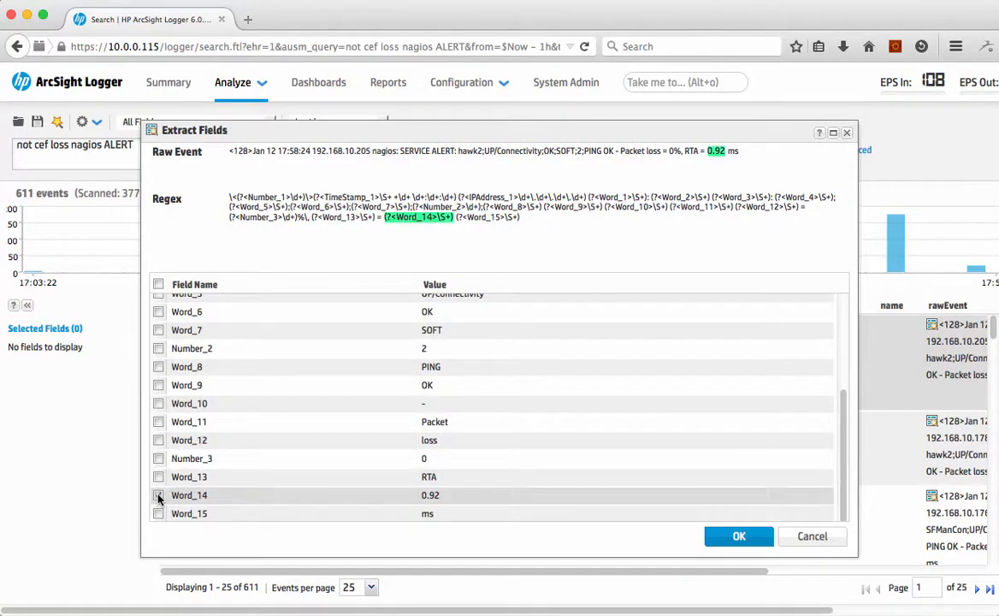
click(221, 496)
drag(221, 496, 124, 499)
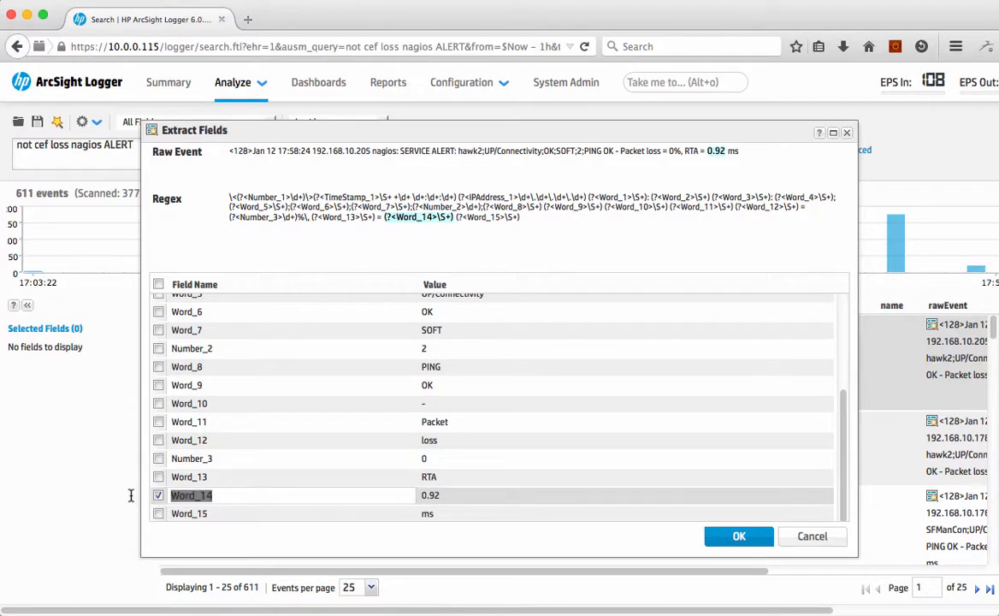
text(RTA)
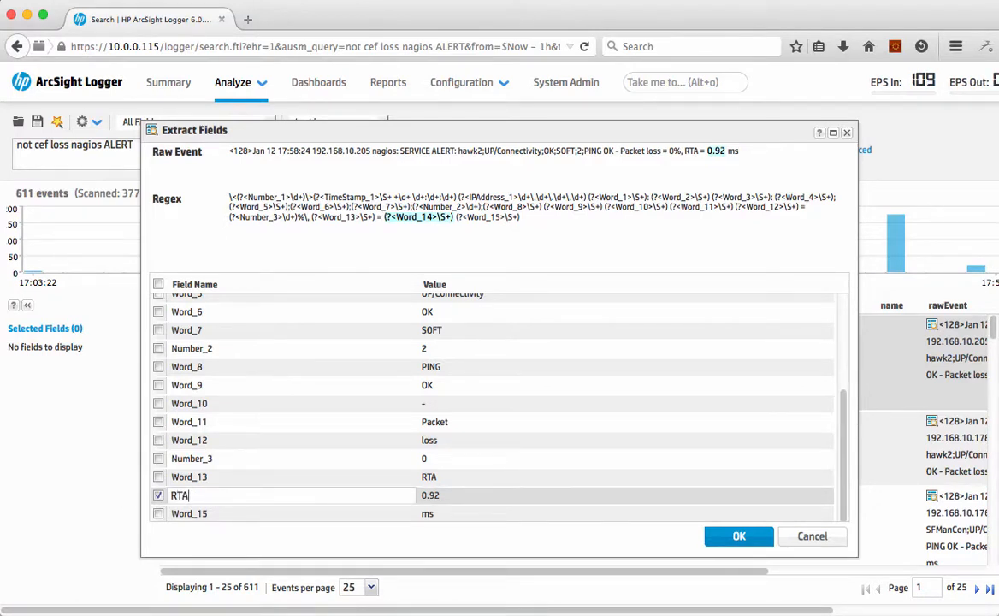
click(155, 481)
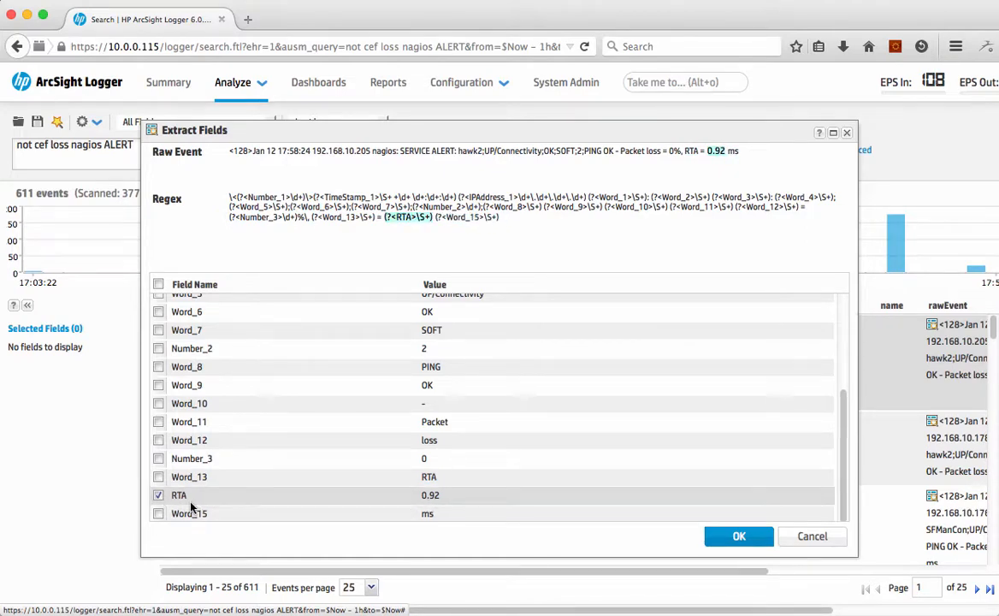
click(716, 536)
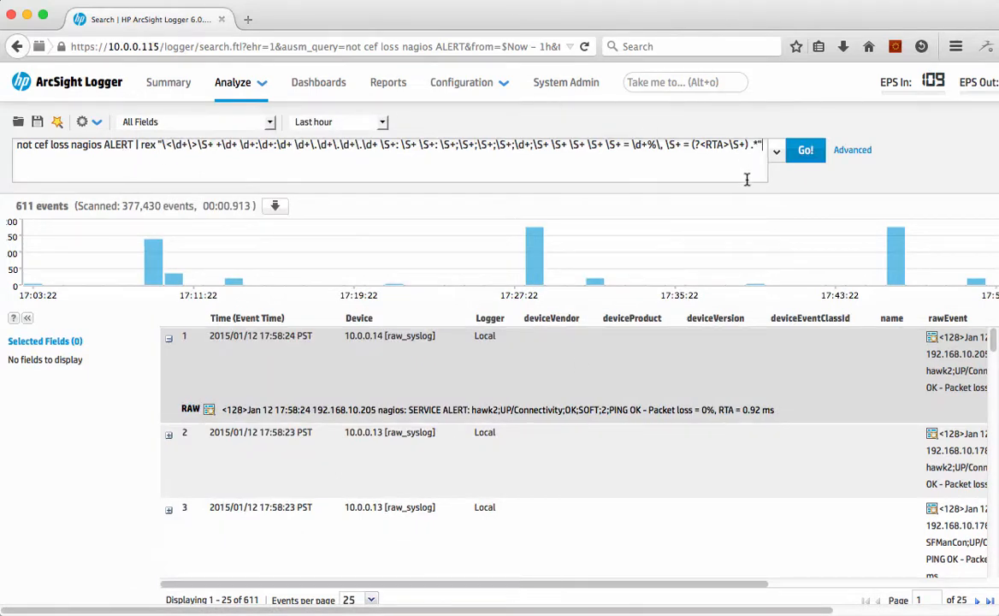
Step: Append "| where RTA > 1" to the query, run it, and examine the first result's raw event and RTA column
text(| w)
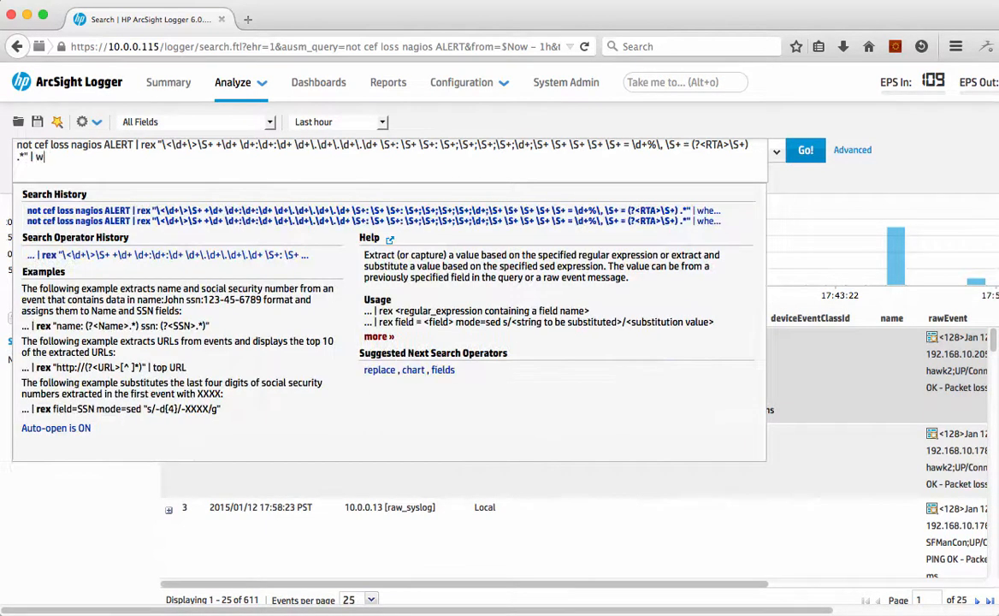
text(here RTA >1)
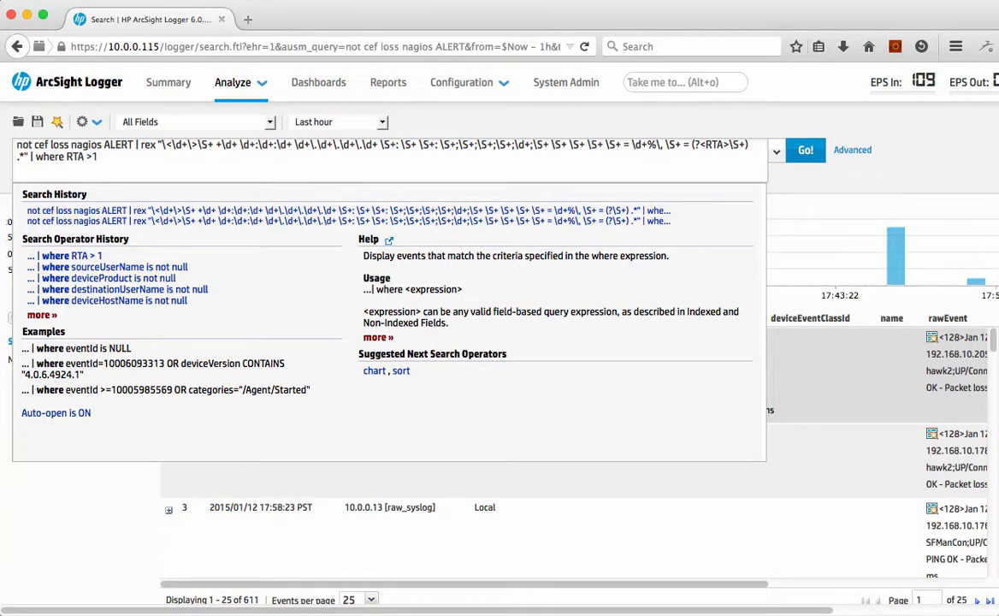
key(Return)
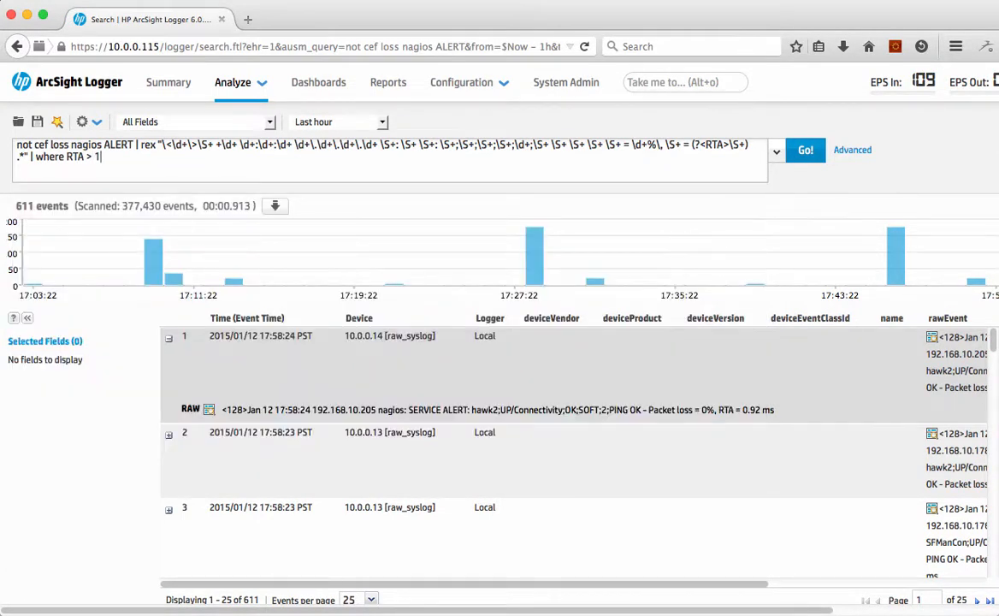
key(Return)
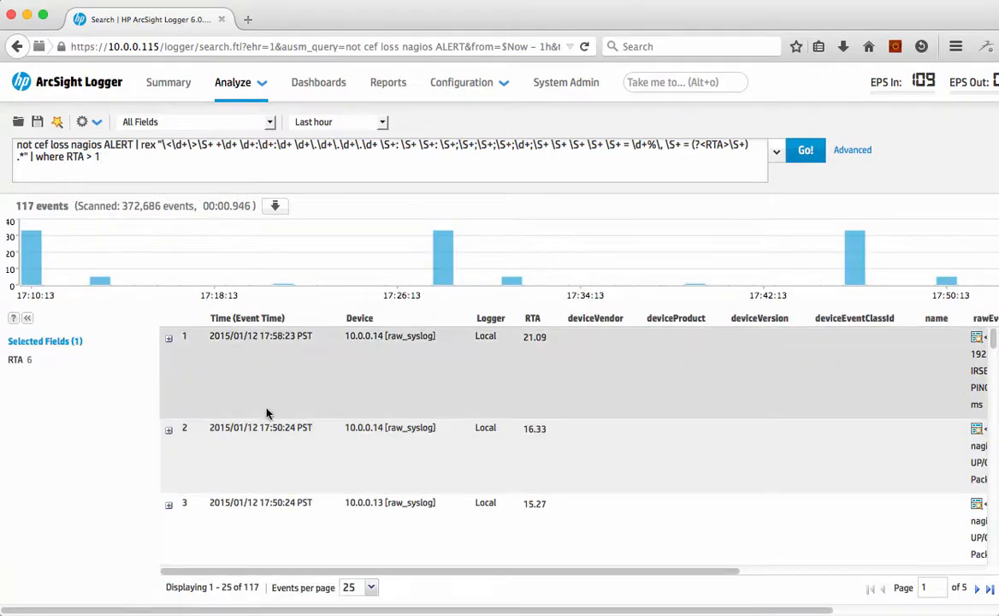
click(168, 338)
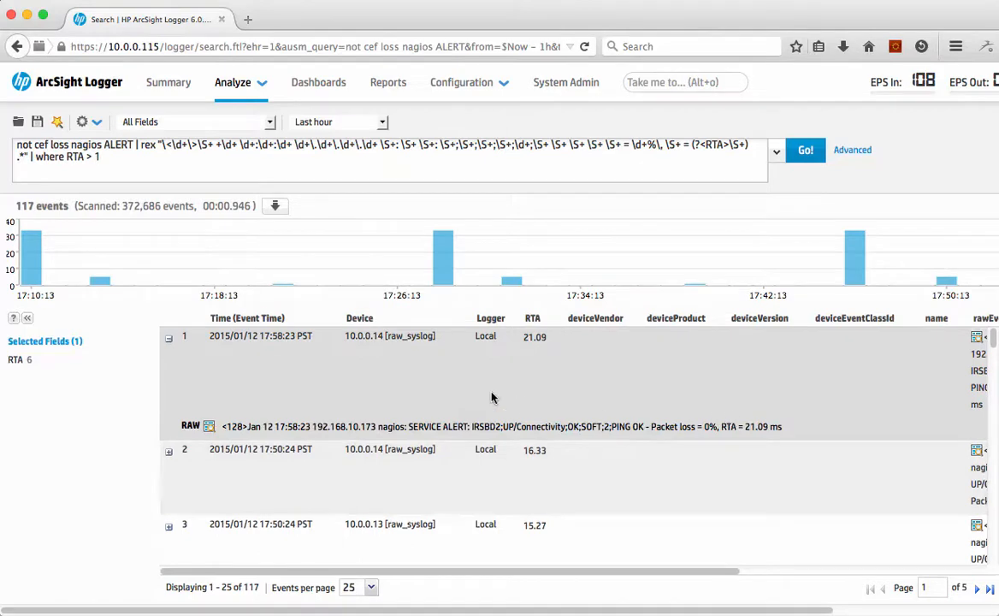
scroll(322, 450, right, 1)
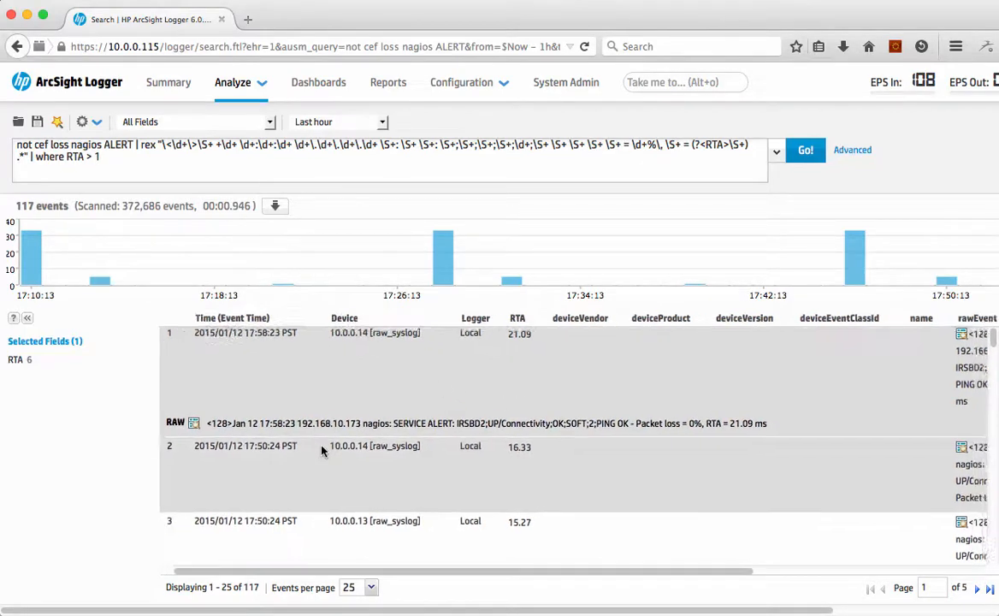
scroll(323, 451, right, 5)
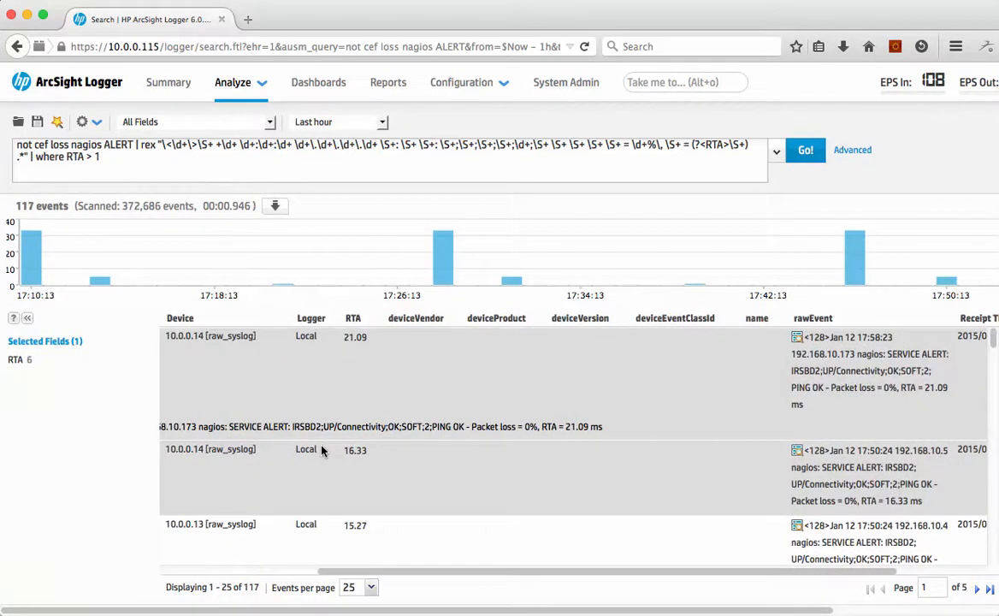
scroll(292, 405, left, 6)
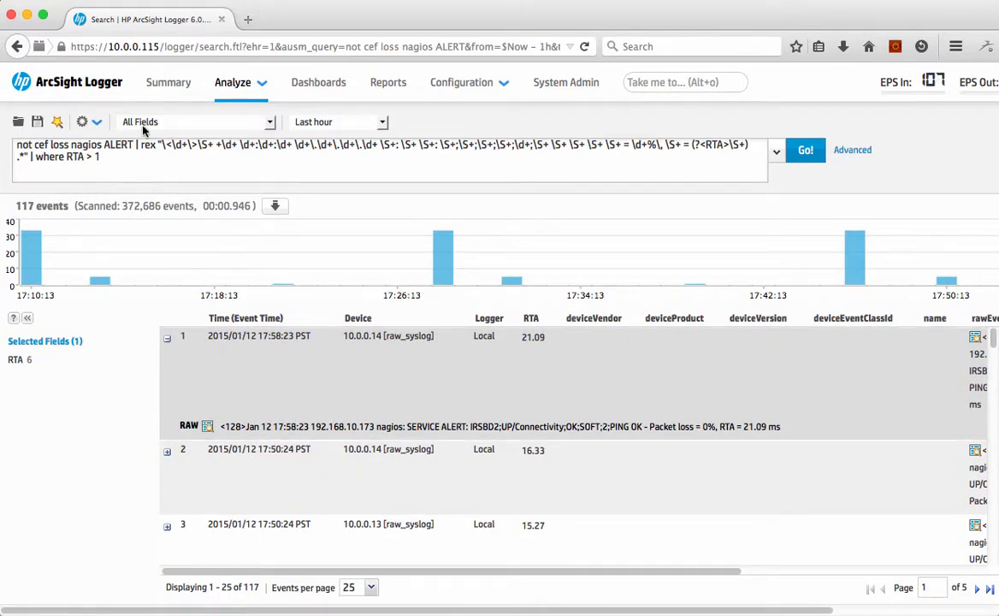
Step: Remove the rex and where clauses from the query and rerun the search for "not cef loss nagios ALERT"
drag(134, 144, 146, 156)
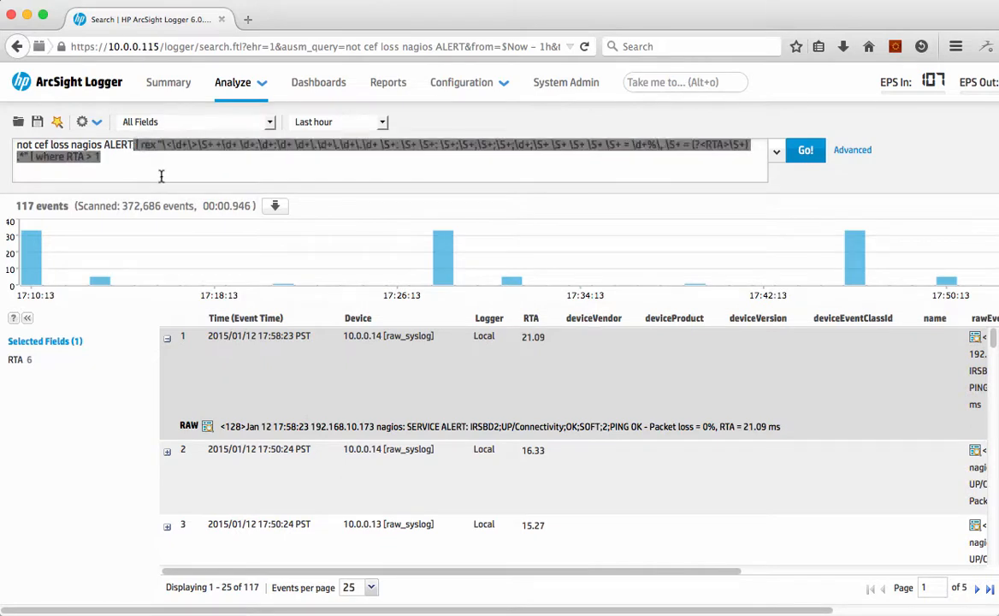
key(BackSpace)
key(Return)
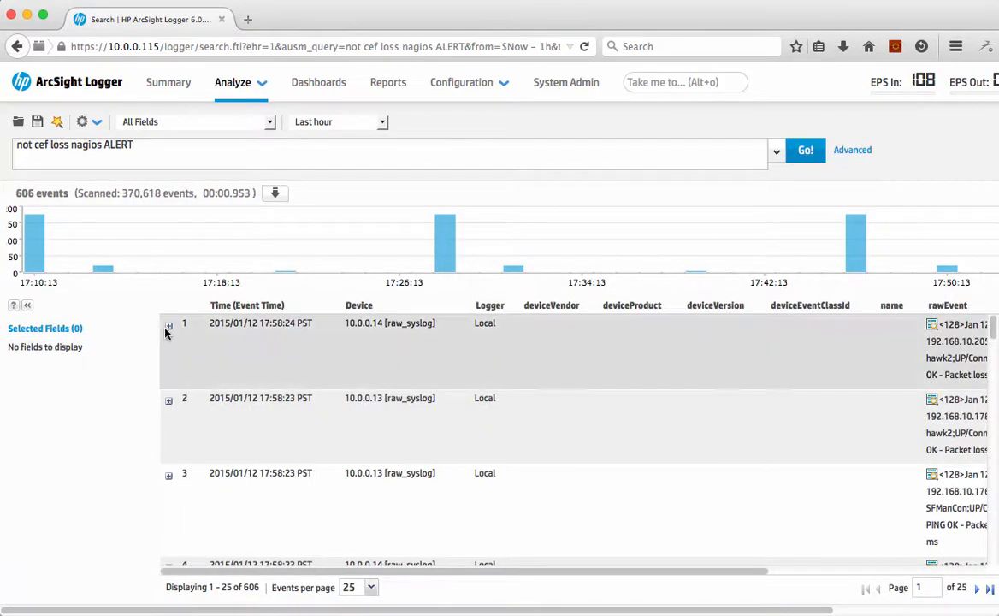
Step: Open field extraction on the first result's raw event and select the IPAddress_1 value as a field named srcaddr
click(28, 307)
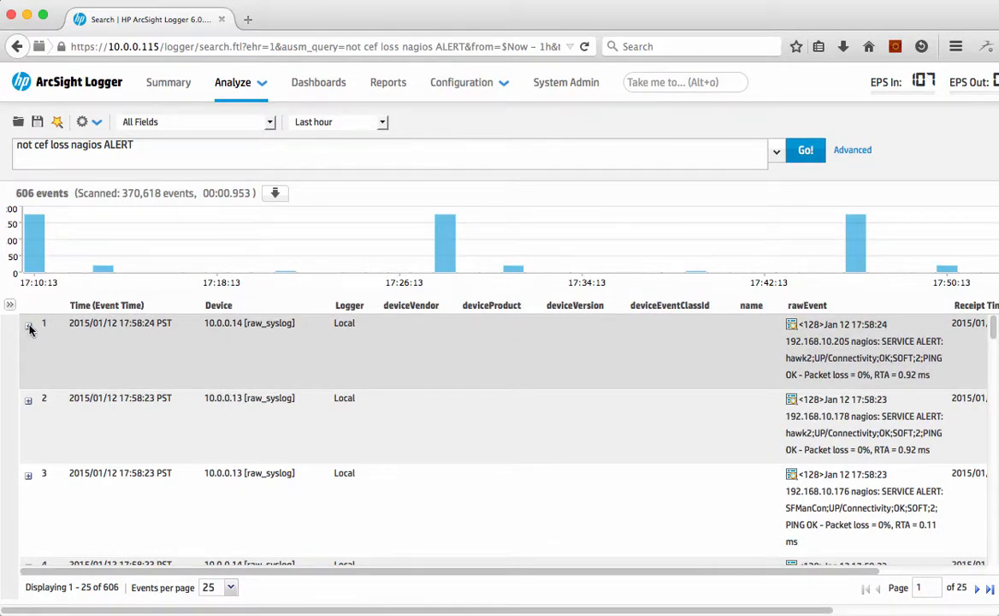
click(29, 328)
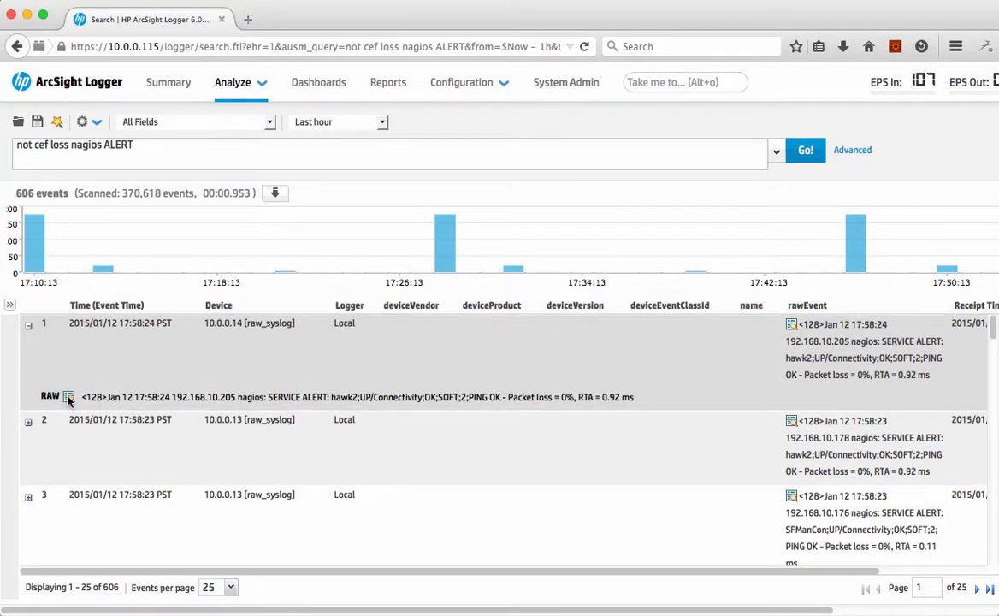
click(68, 398)
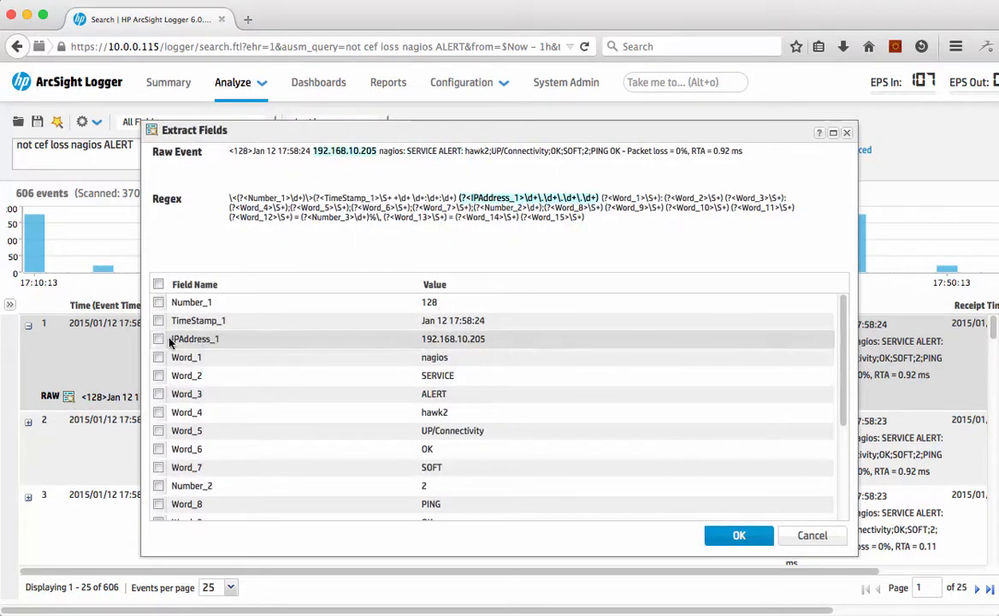
click(158, 339)
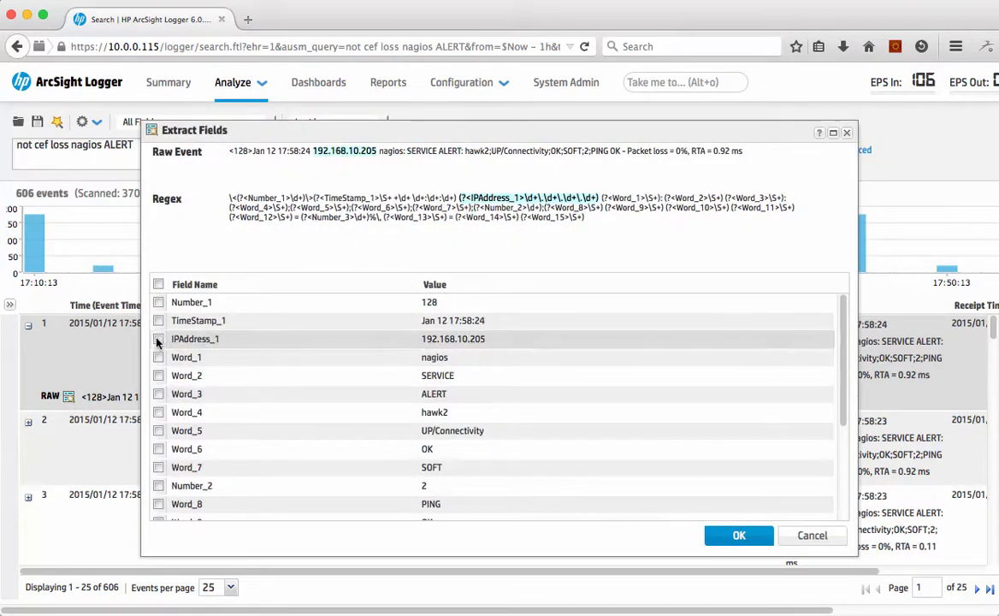
click(216, 339)
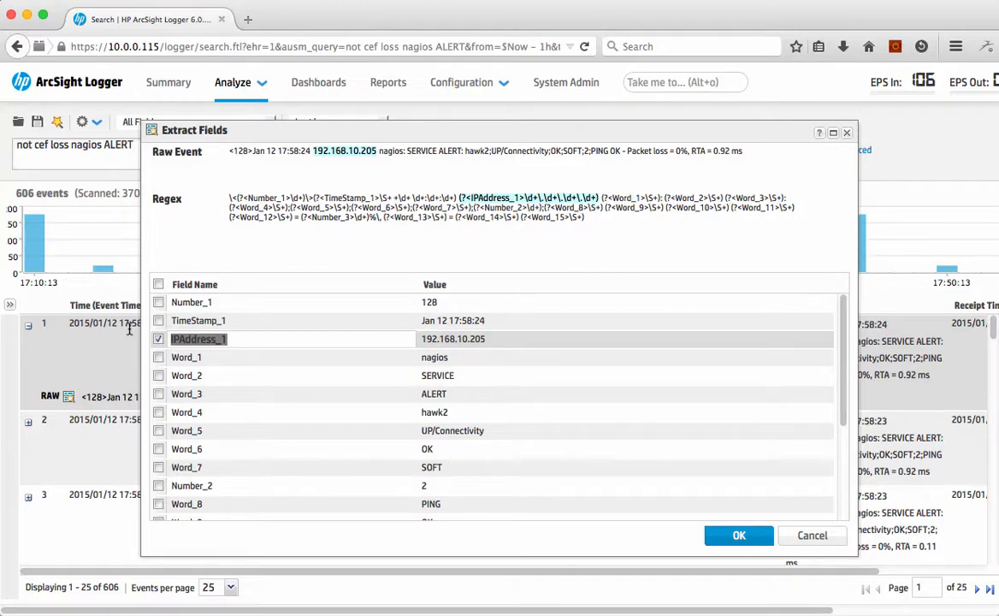
text(src)
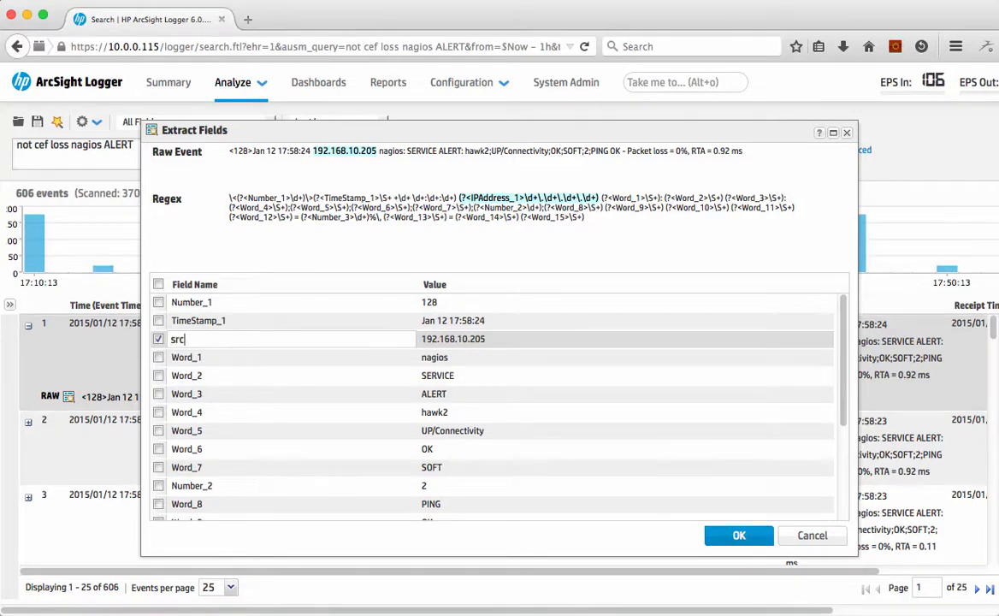
text(addr)
key(Return)
Step: Select the Word_14 value for extraction and rename that field RTA
scroll(260, 411, down, 1)
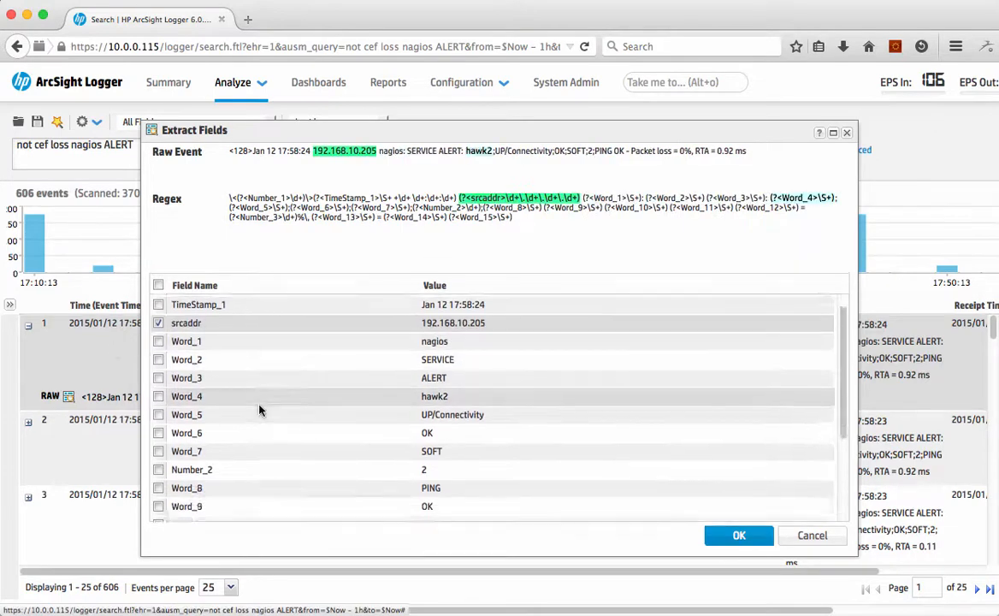
scroll(260, 410, down, 3)
click(158, 495)
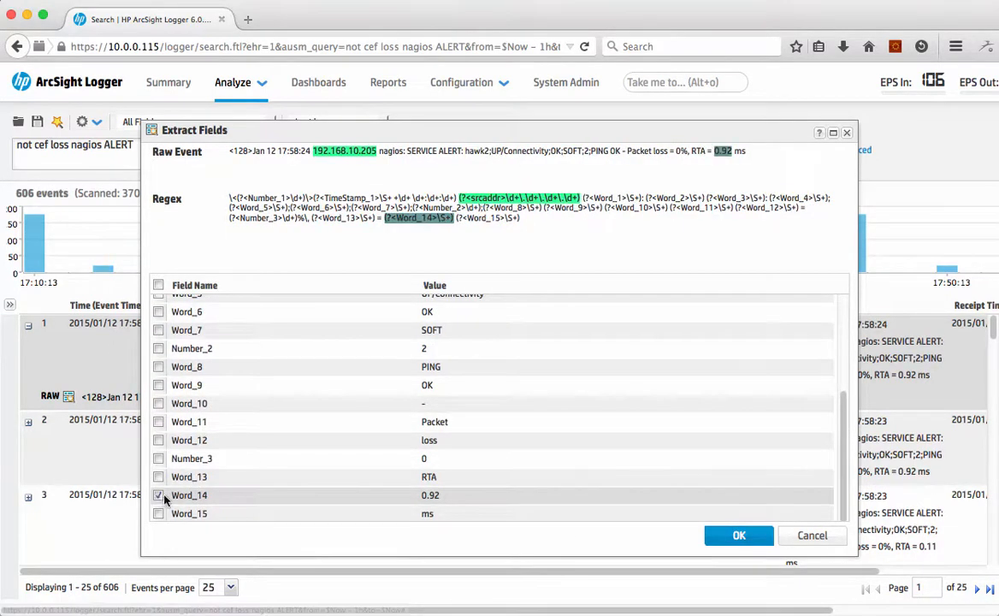
click(193, 494)
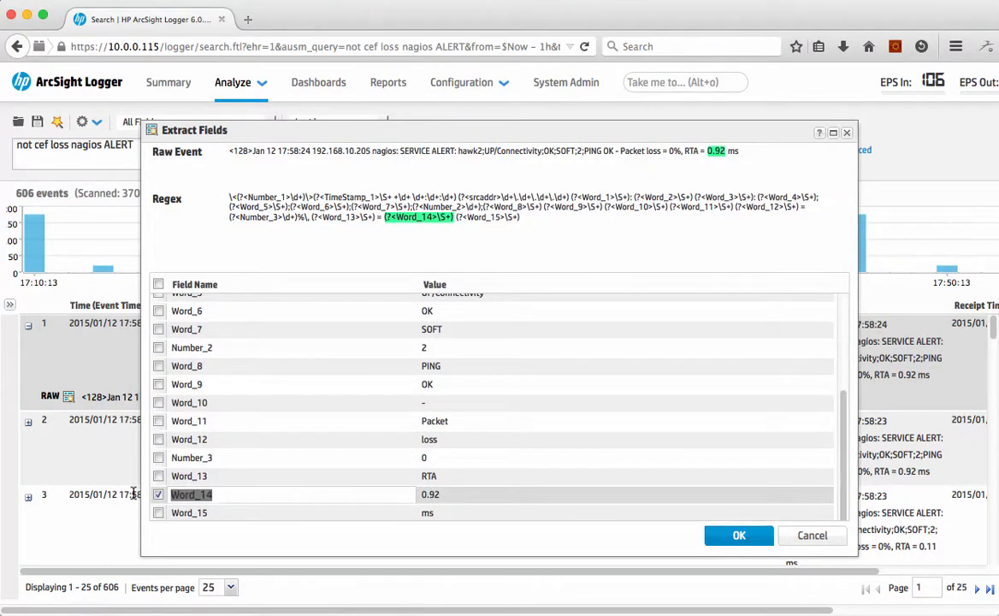
text(RTA)
key(Return)
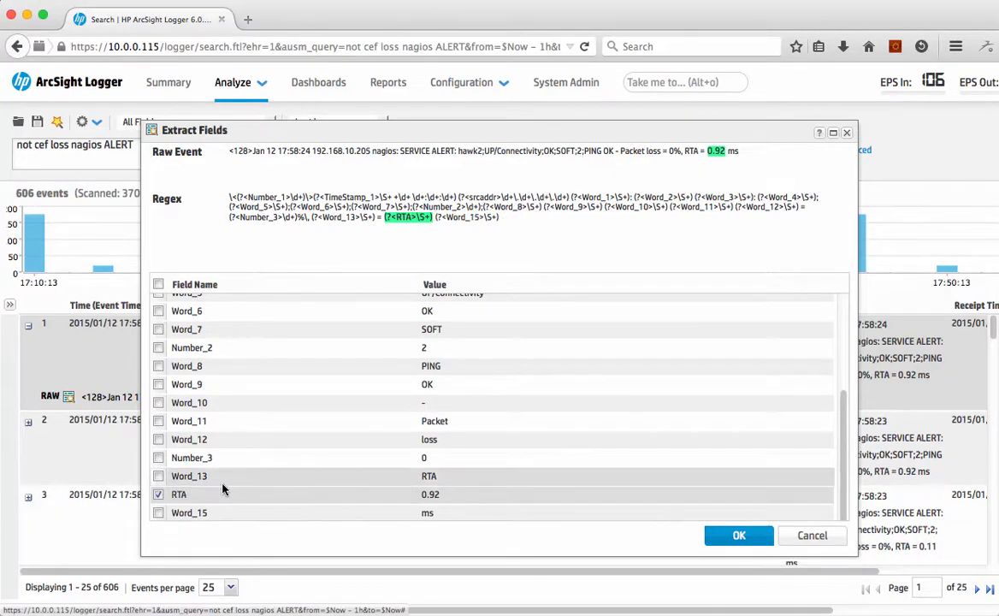
Step: Include the srcaddr field in the selection again and add both the srcaddr and RTA extractions to the query
scroll(267, 472, up, 5)
click(158, 340)
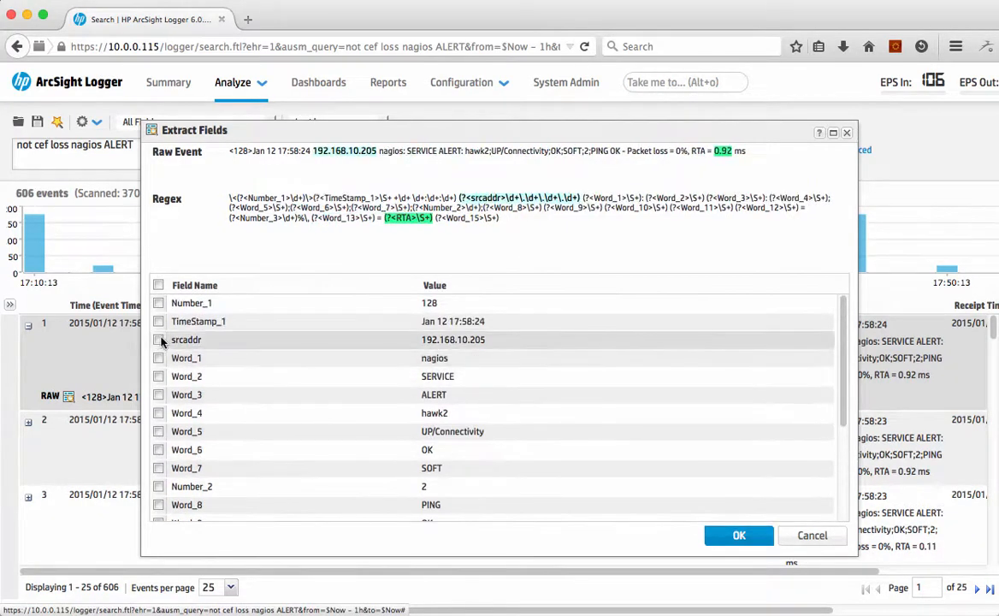
scroll(237, 379, down, 3)
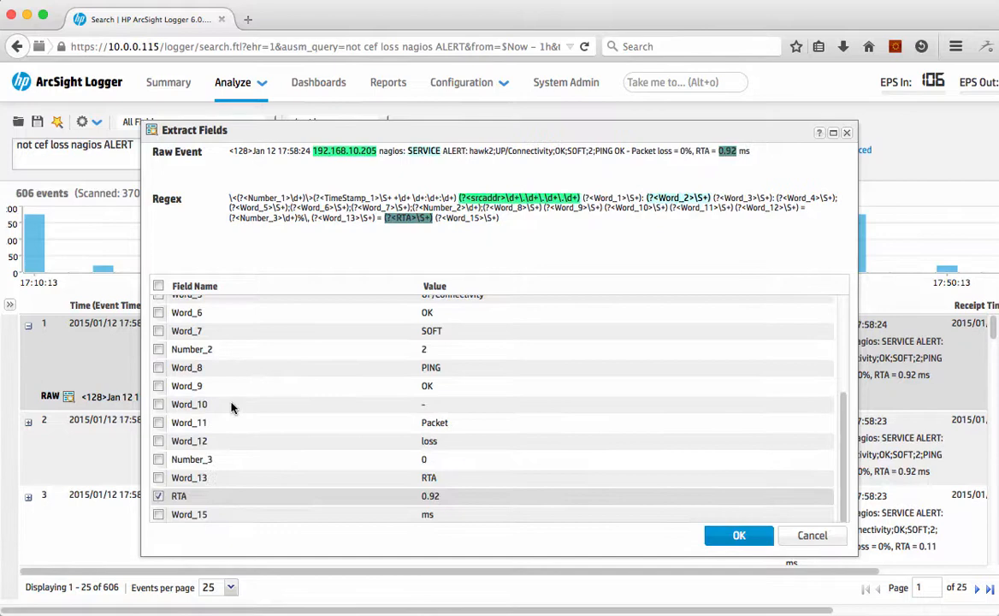
click(741, 536)
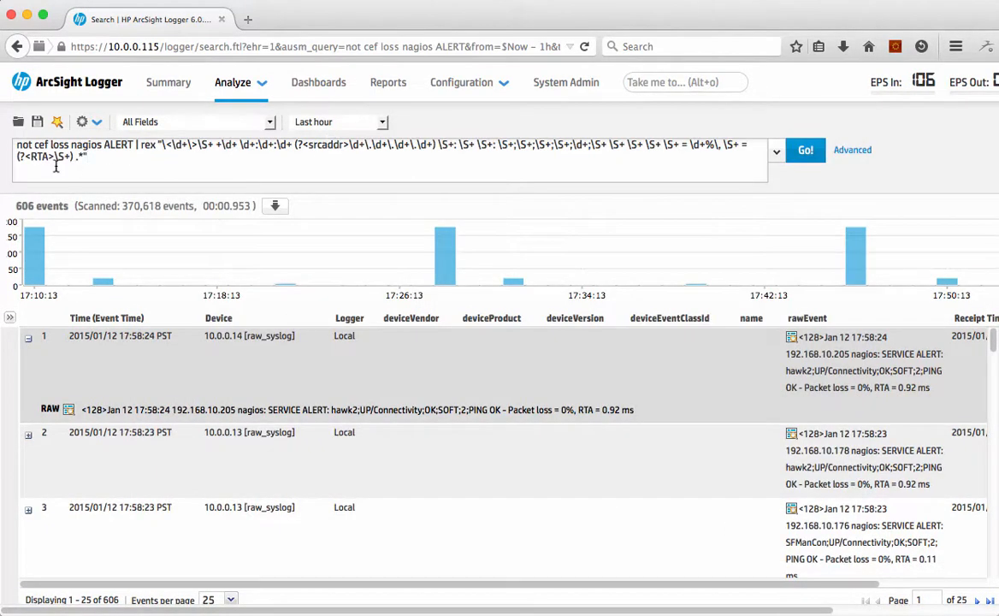
Step: Append "| where RTA > 1 | top srcaddr" to the query and run the search
text(| w)
text(here)
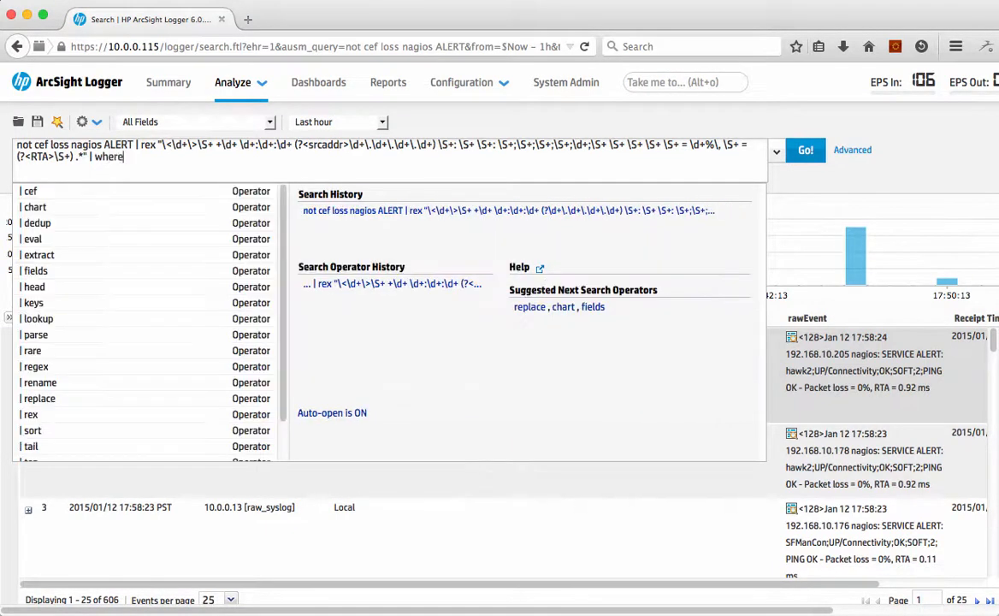
text( RTA )
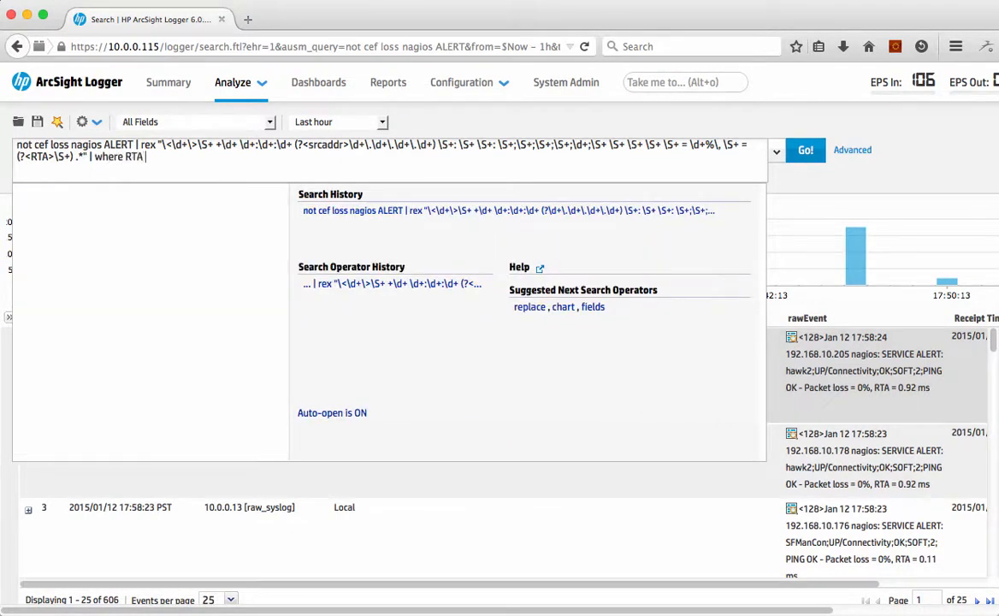
text(> 1 |)
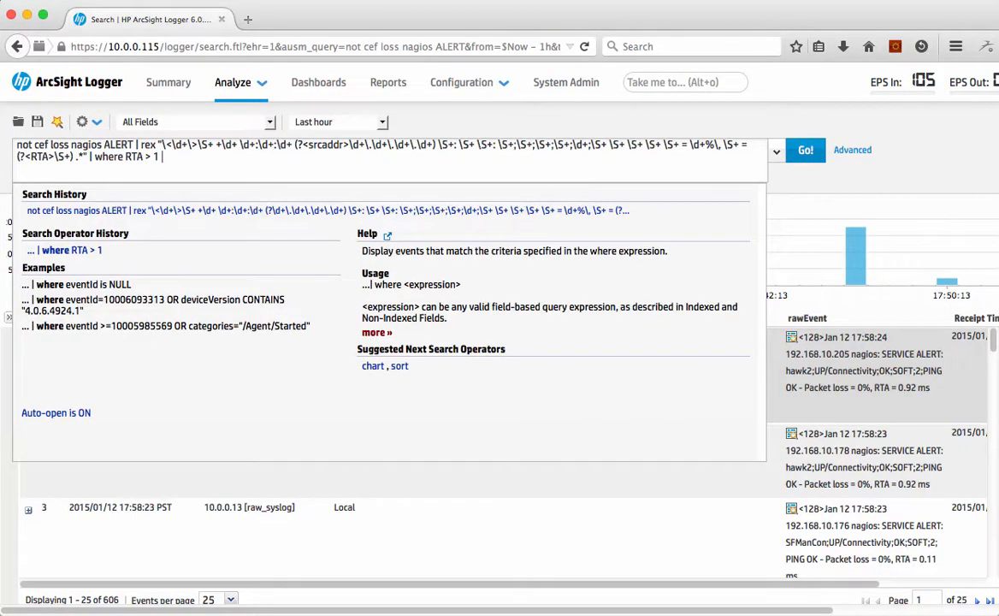
text( top )
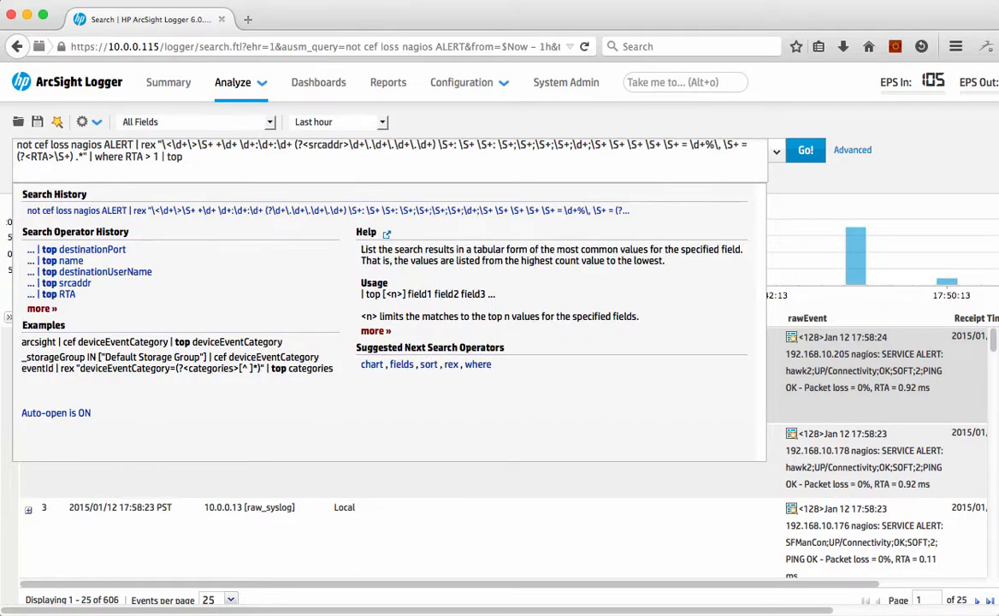
text(srcaddr)
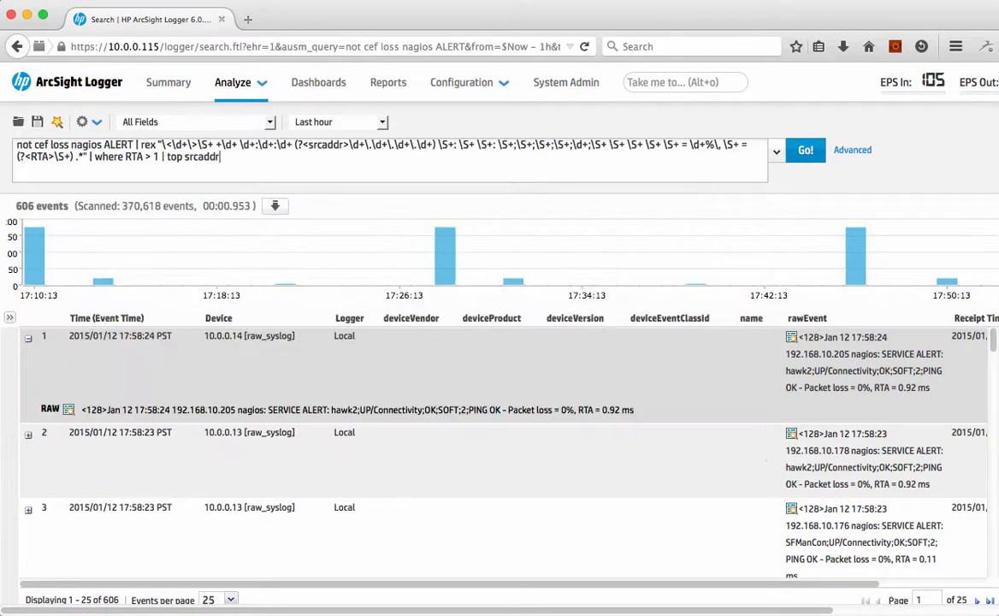
key(Return)
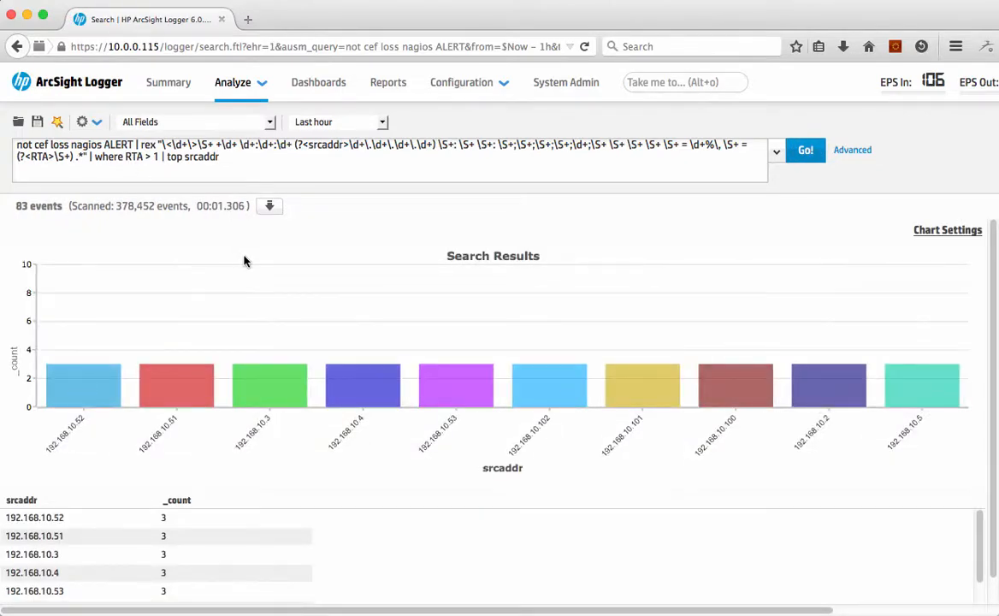
Step: Change the search results chart type to Pie and close the chart settings
click(930, 231)
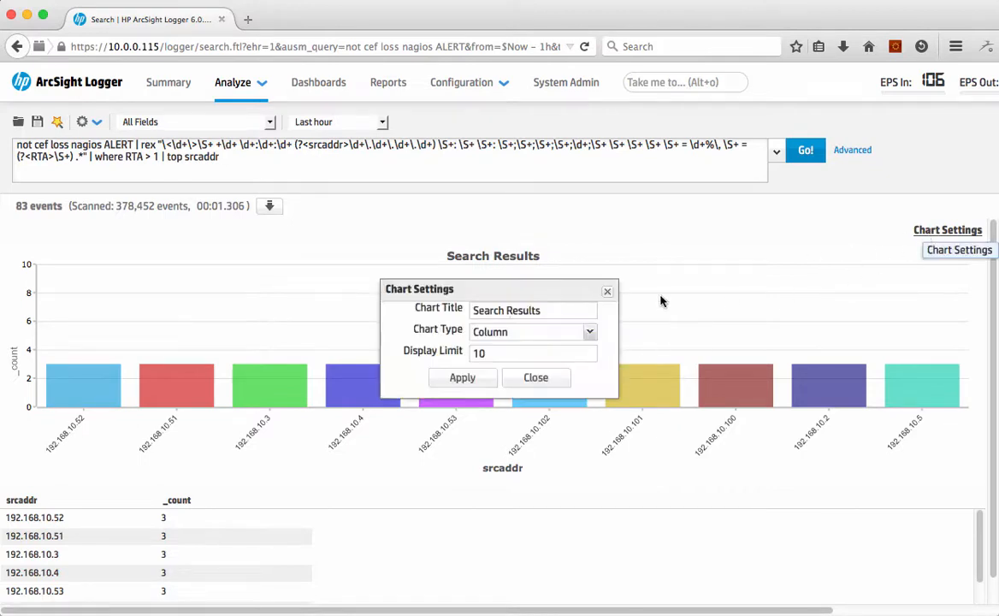
click(590, 330)
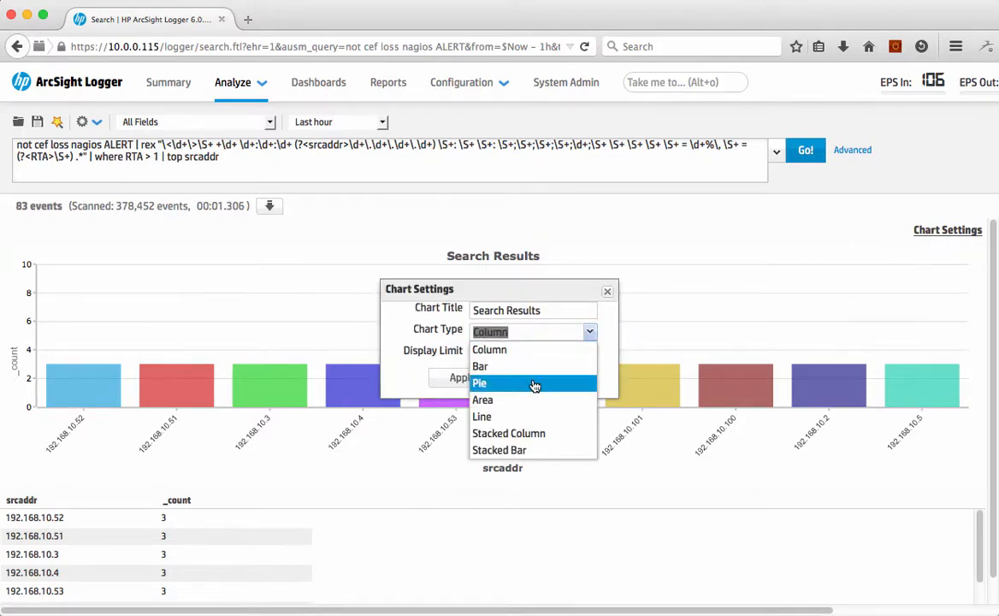
click(538, 383)
click(461, 377)
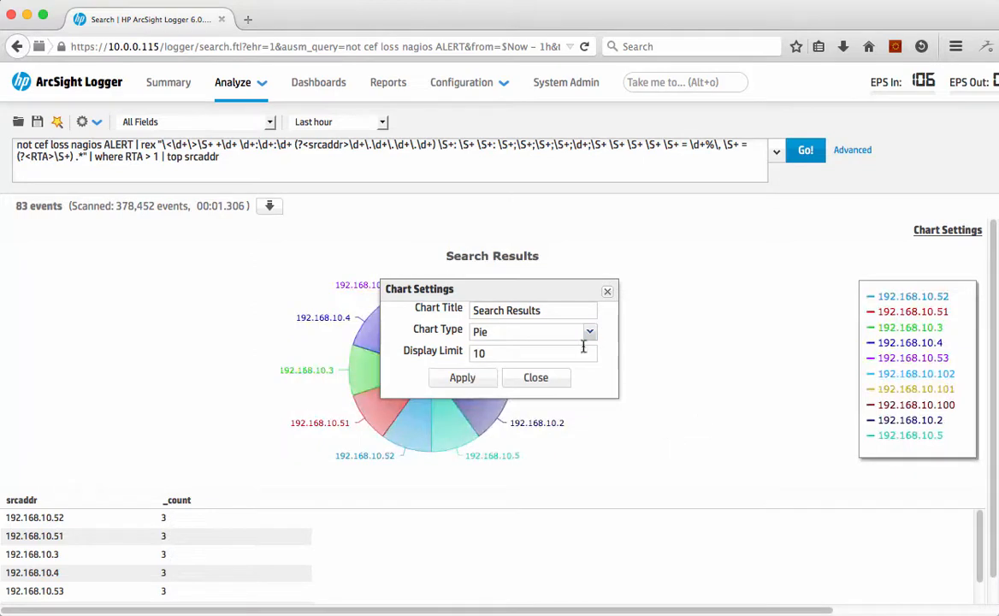
click(535, 377)
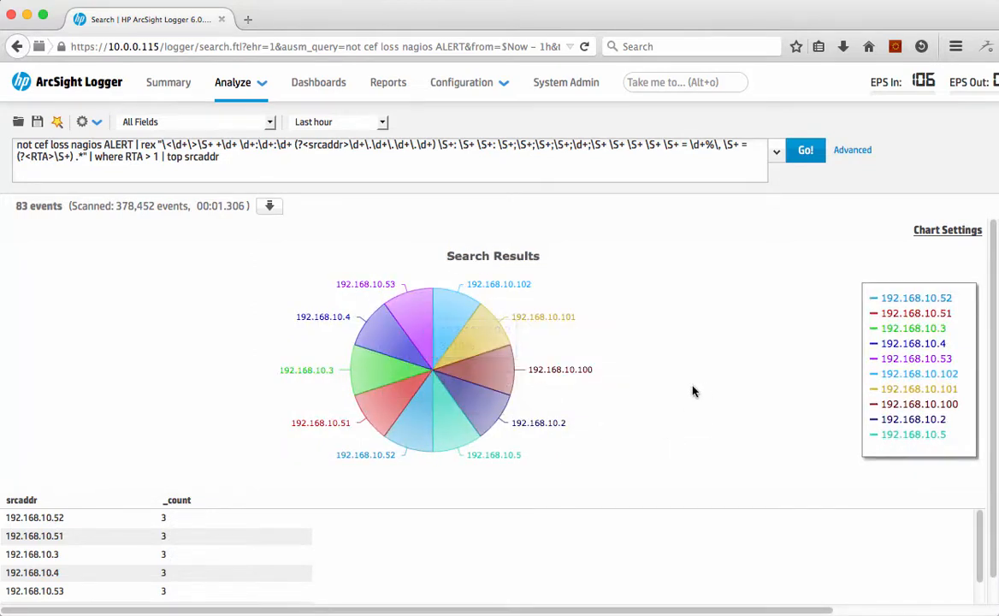